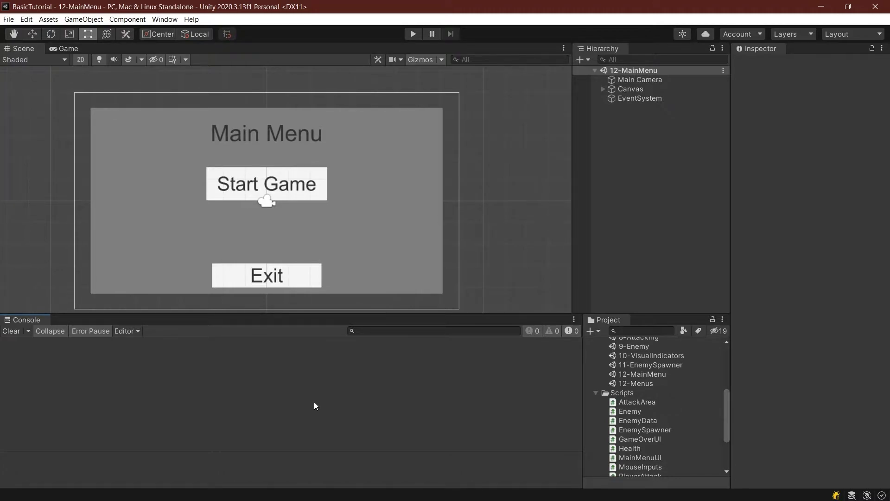
Open the Build Settings and go through the 12-MainMenu and 12-Menus scenes included in the build.
left_click(9, 19)
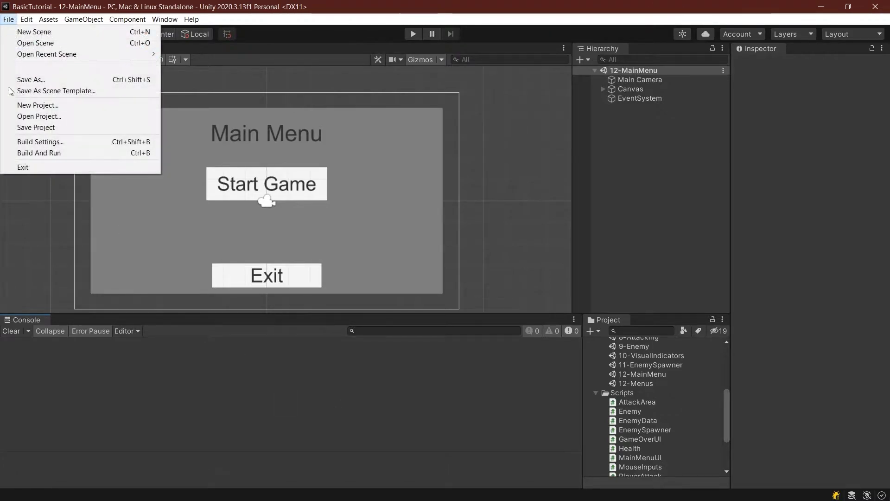
left_click(21, 142)
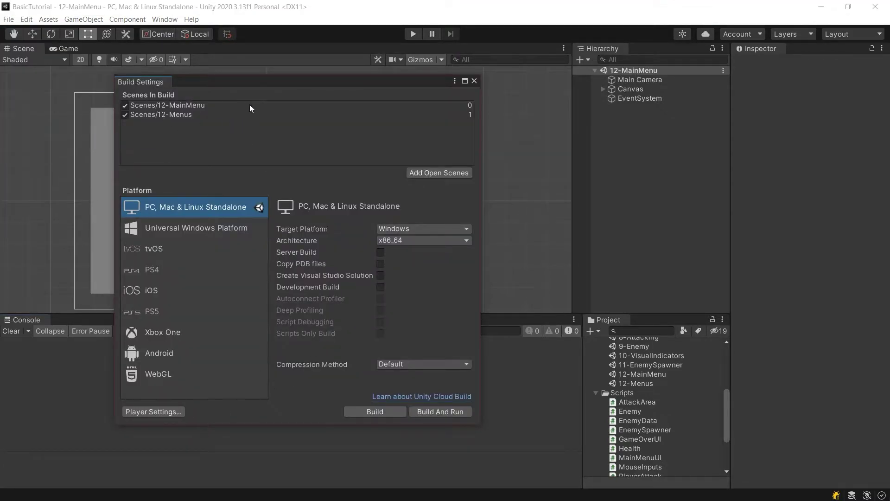
left_click(186, 106)
left_click(185, 114)
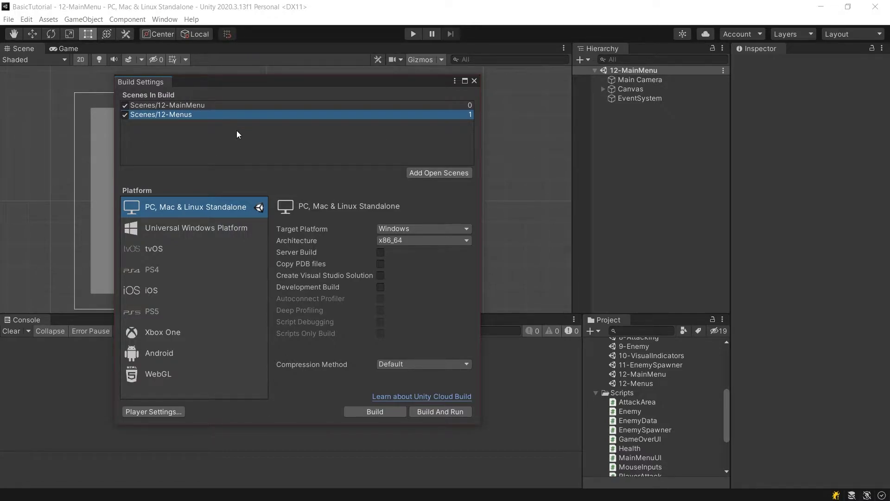
Add another scene from the project's scene assets to Scenes In Build and remove it again.
scroll(660, 416, "up", 3)
left_click_drag(656, 393, 248, 121)
key("Delete")
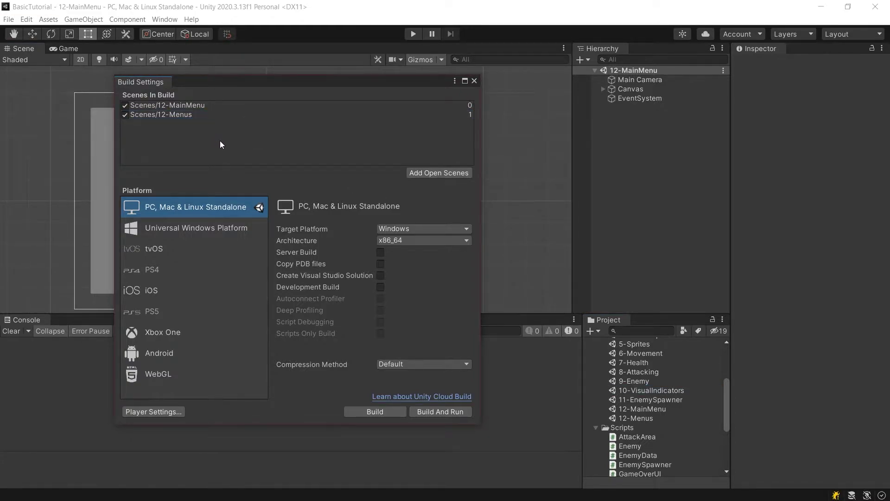
Check the build order of the 12-MainMenu and 12-Menus scenes in Scenes In Build.
left_click(218, 108)
left_click(181, 115)
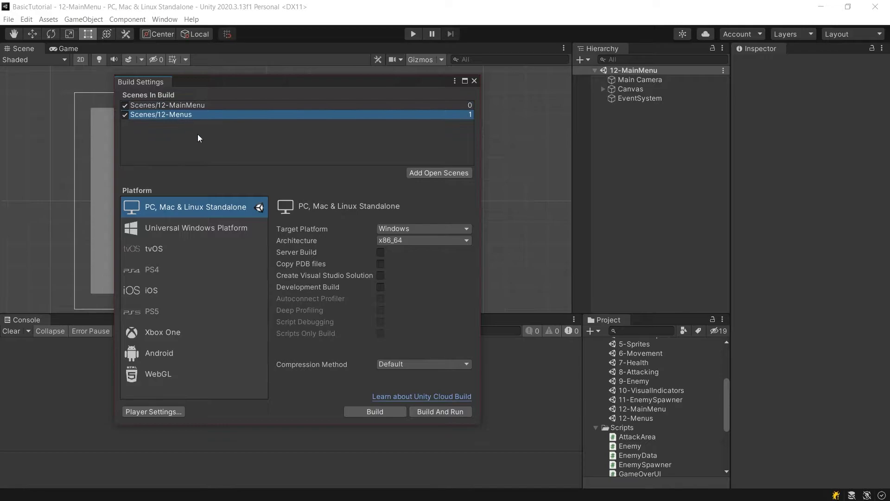
left_click(186, 106)
left_click(185, 114)
left_click(223, 106)
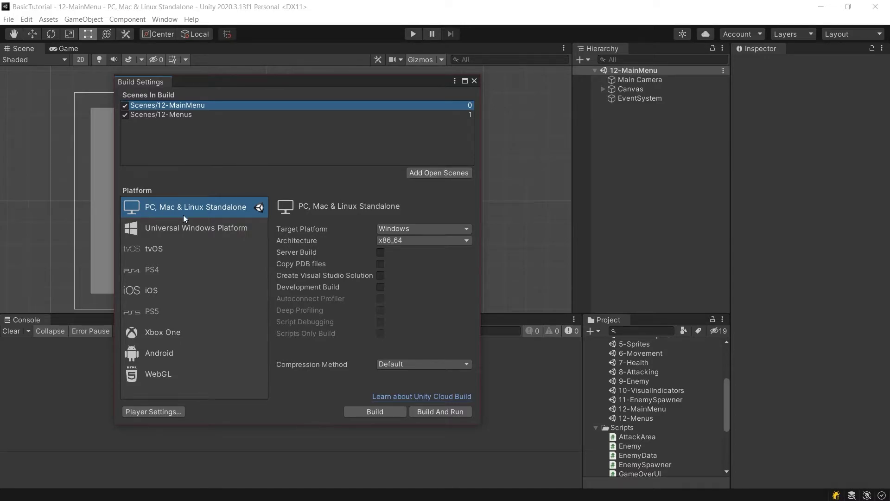
Review the available build platforms from Universal Windows Platform through WebGL, and return to PC, Mac & Linux Standalone.
left_click(171, 229)
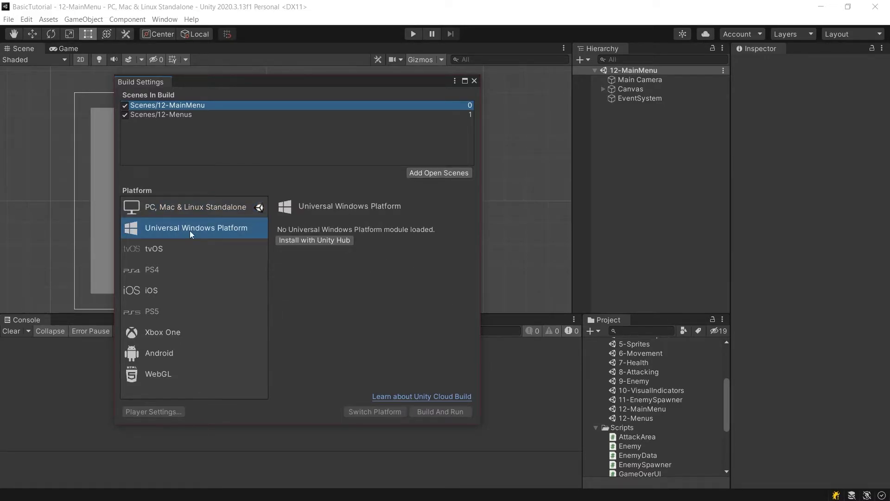
key("Down")
key("Down")
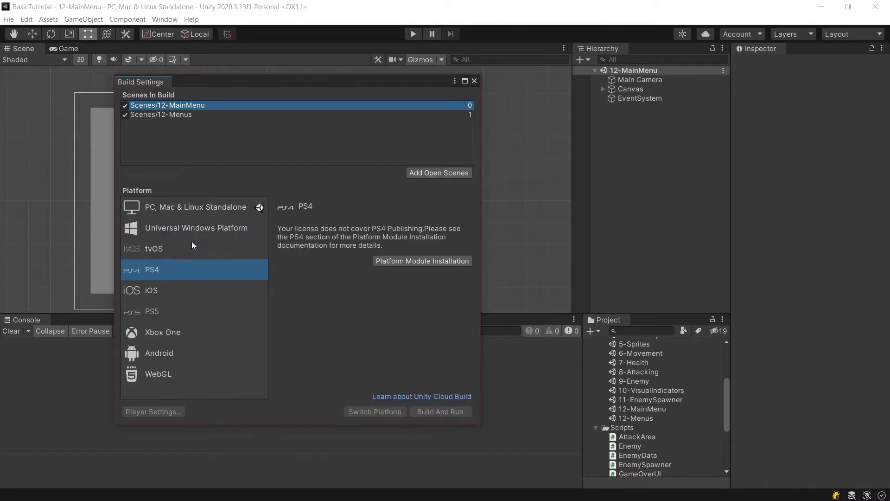
left_click(172, 291)
left_click(167, 309)
left_click(168, 331)
left_click(169, 351)
left_click(173, 374)
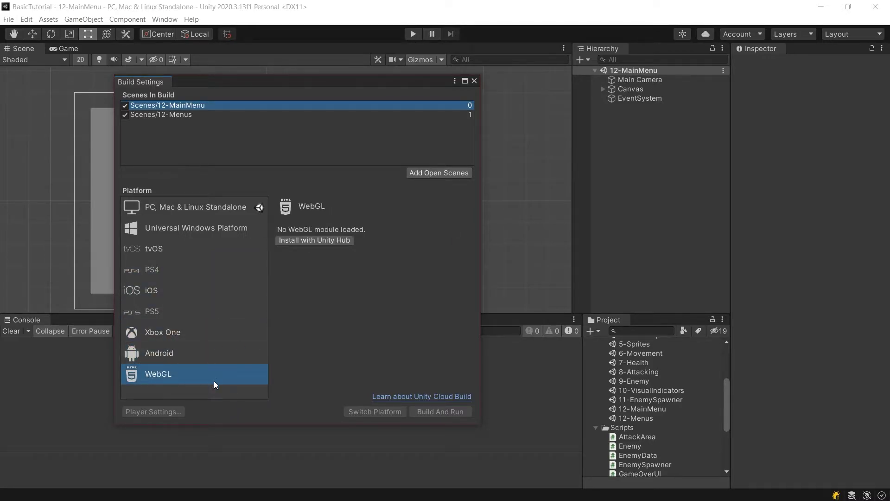
left_click(209, 353)
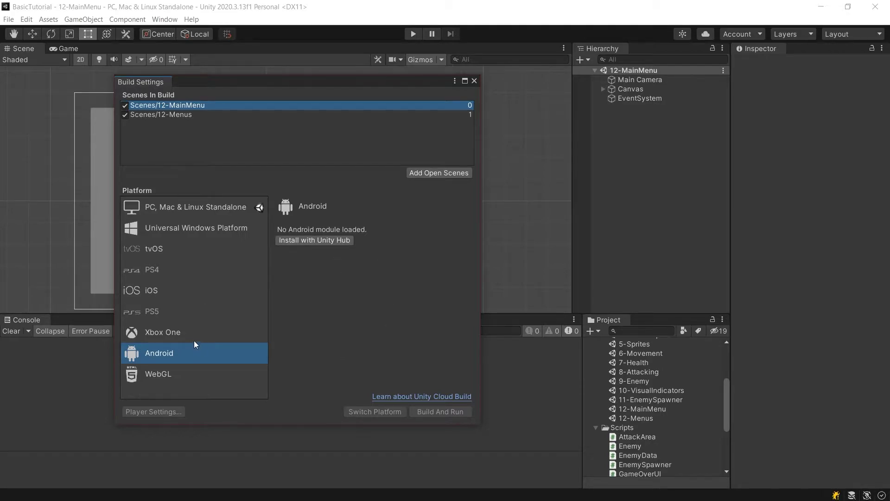
left_click(194, 332)
left_click(185, 270)
left_click(188, 290)
left_click(187, 309)
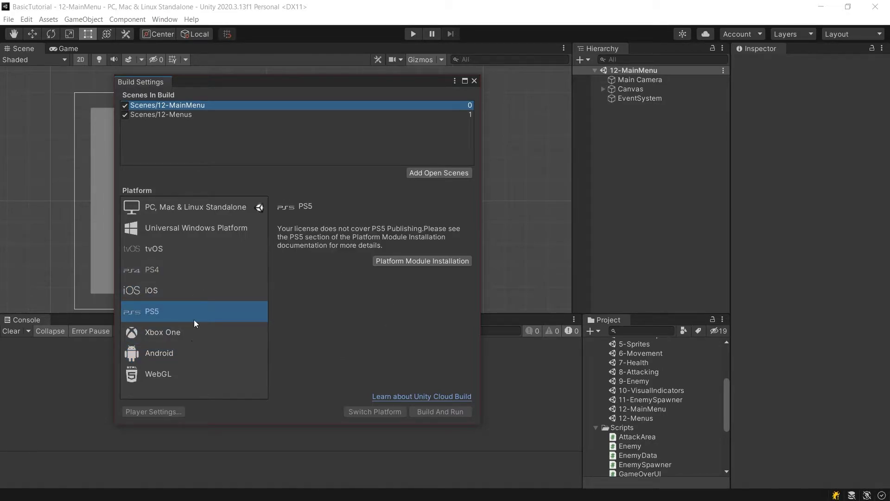
left_click(180, 246)
left_click(204, 208)
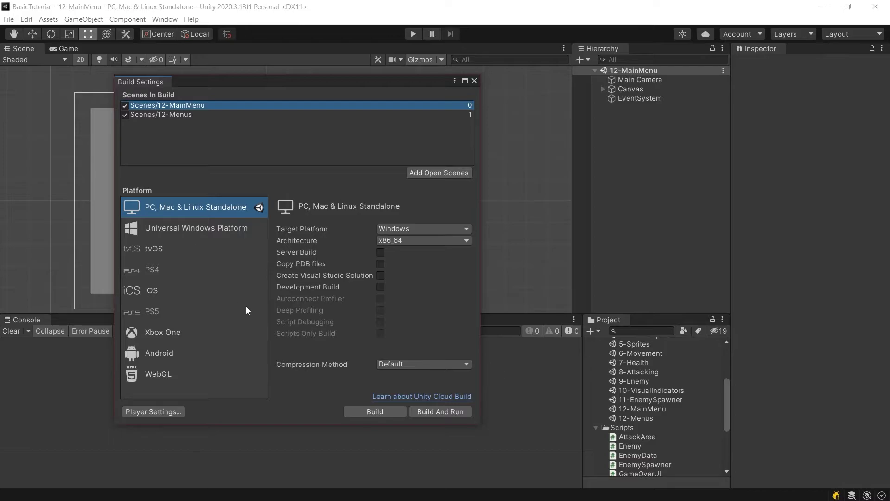
Keep Windows as the target platform and enable Development Build for the standalone build.
left_click(312, 239)
left_click(338, 227)
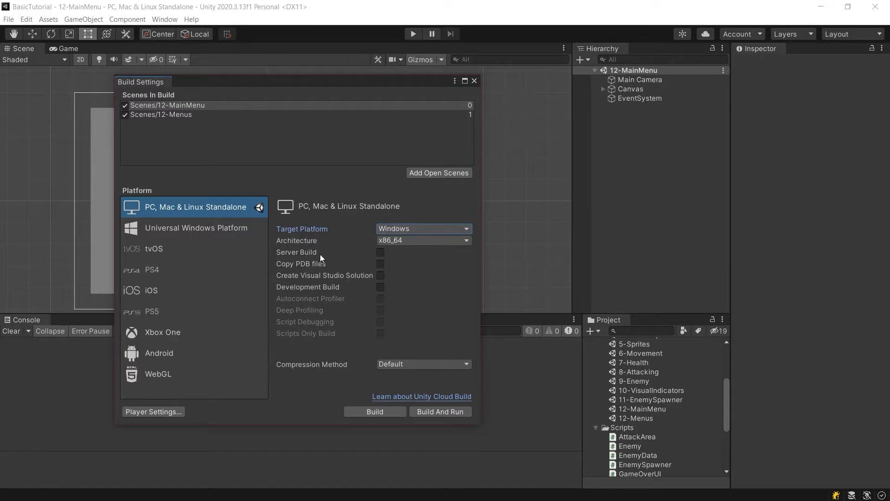
left_click(380, 287)
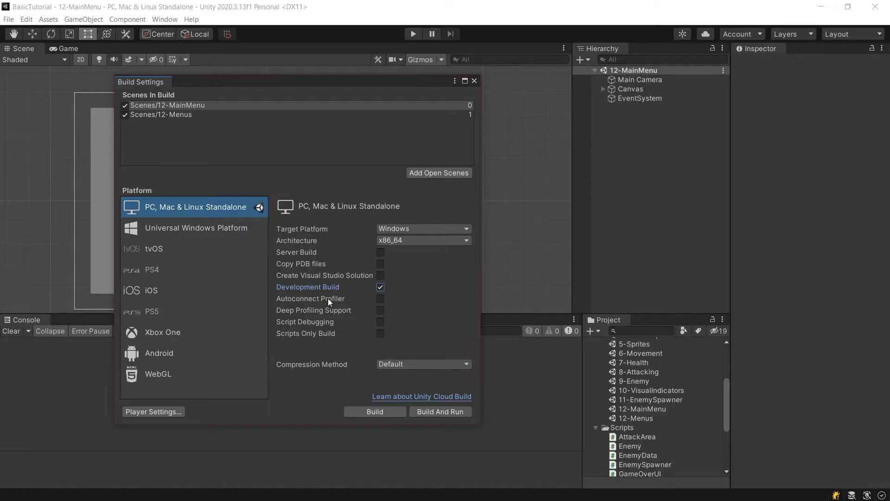
Open the Player settings, inspect the product name that the built game uses, and close the project settings.
left_click(159, 412)
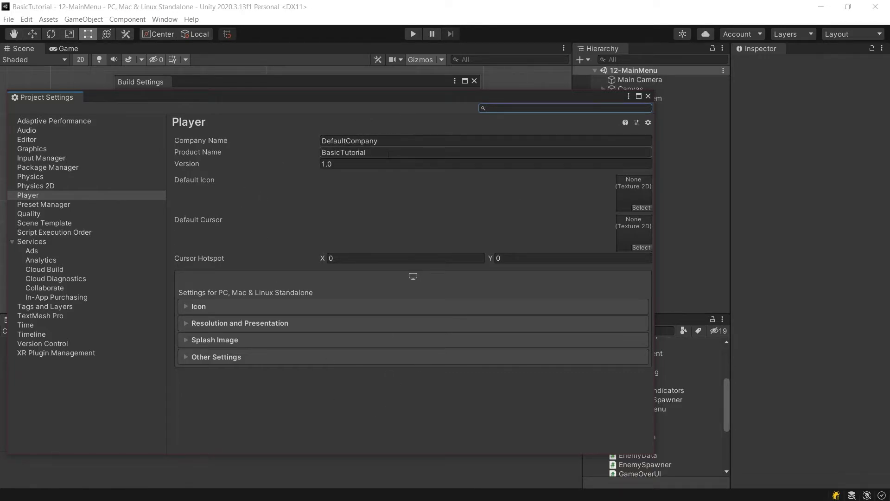
left_click(420, 150)
left_click(408, 150)
double_click(409, 148)
left_click(408, 148)
double_click(380, 151)
left_click(380, 152)
double_click(374, 153)
left_click(375, 152)
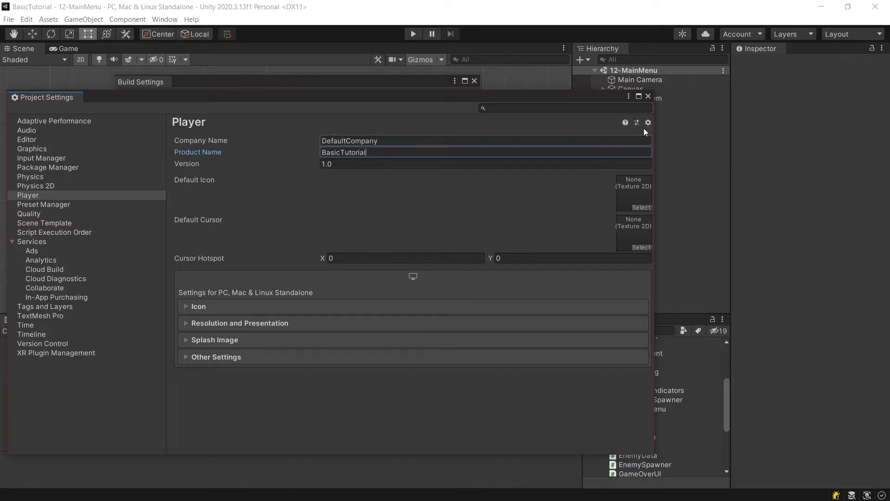
left_click(648, 96)
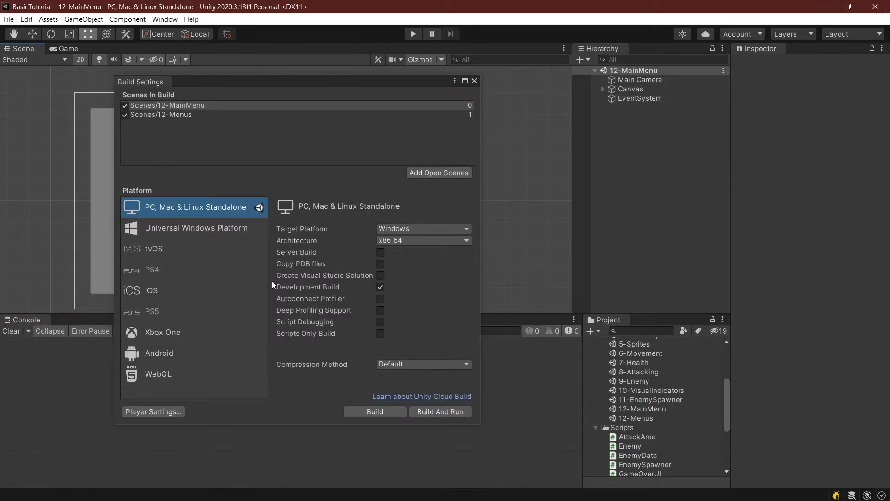
Build the game into a new folder named Builds inside the BasicTutorial project folder.
left_click(271, 175)
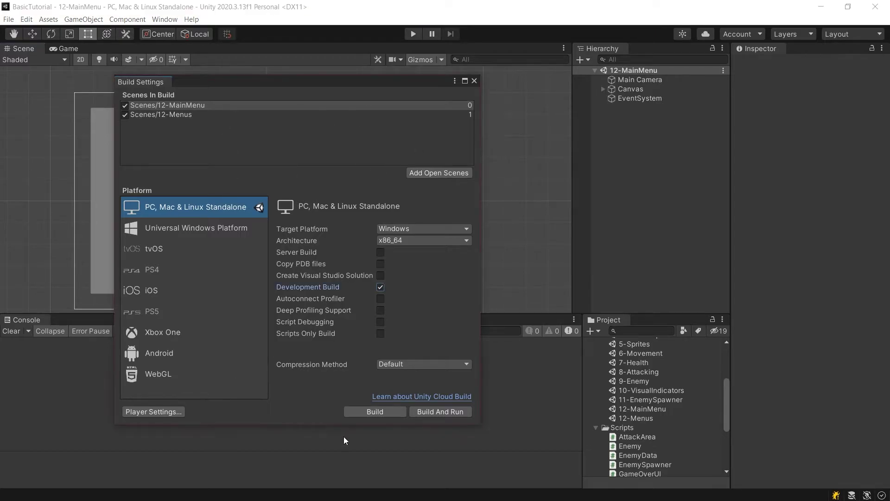
left_click(370, 412)
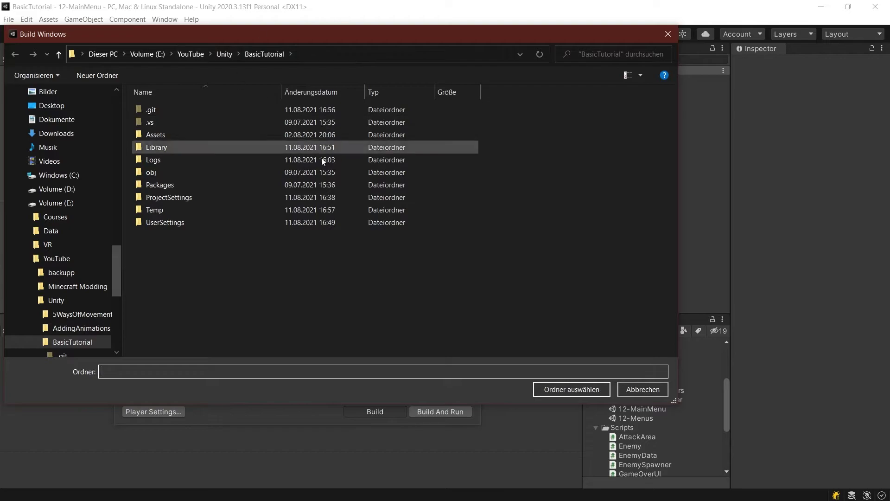
right_click(244, 282)
mouse_move(274, 448)
left_click(463, 285)
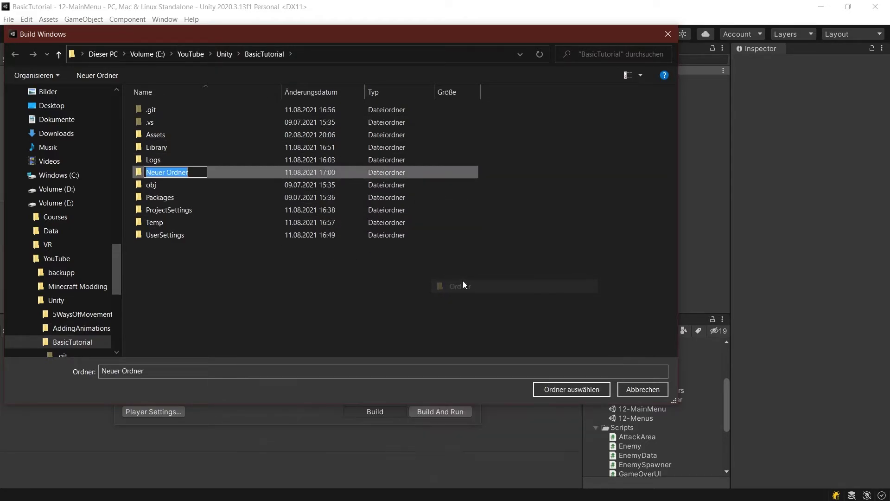
type("Builds")
key("Return")
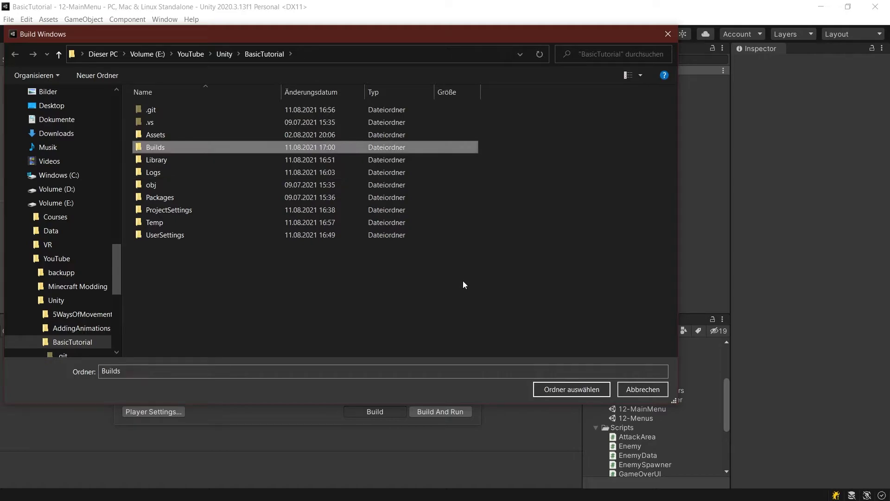
key("Return")
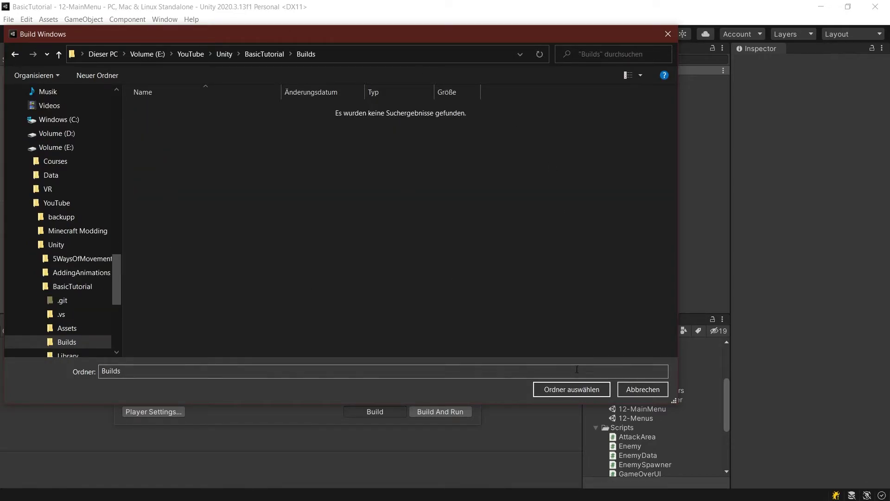
left_click(579, 394)
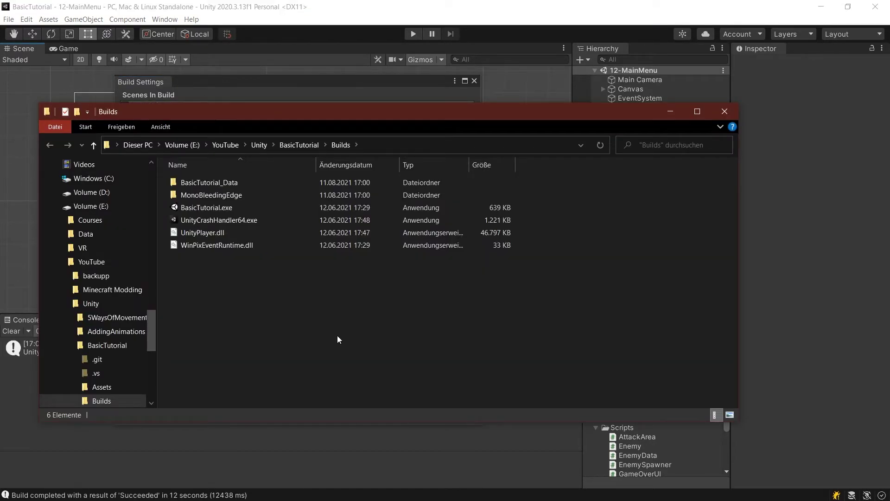
Launch BasicTutorial.exe from the Builds folder and start a game from its main menu.
left_click(195, 207)
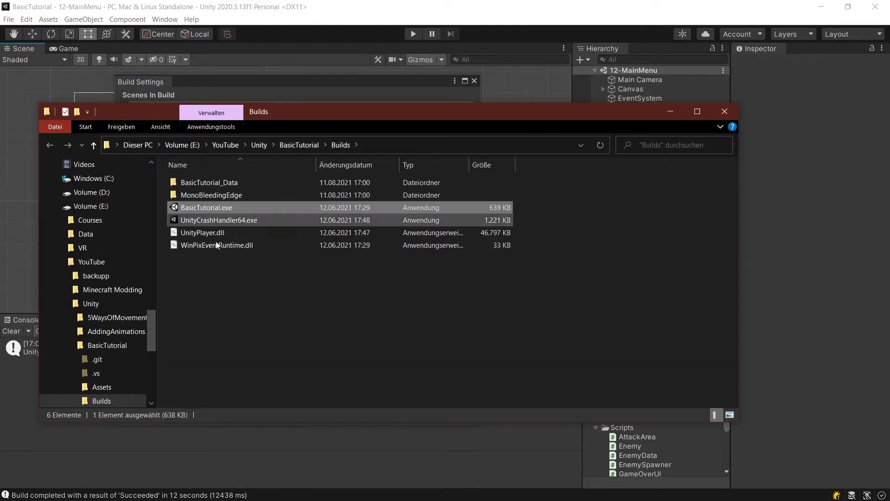
double_click(215, 206)
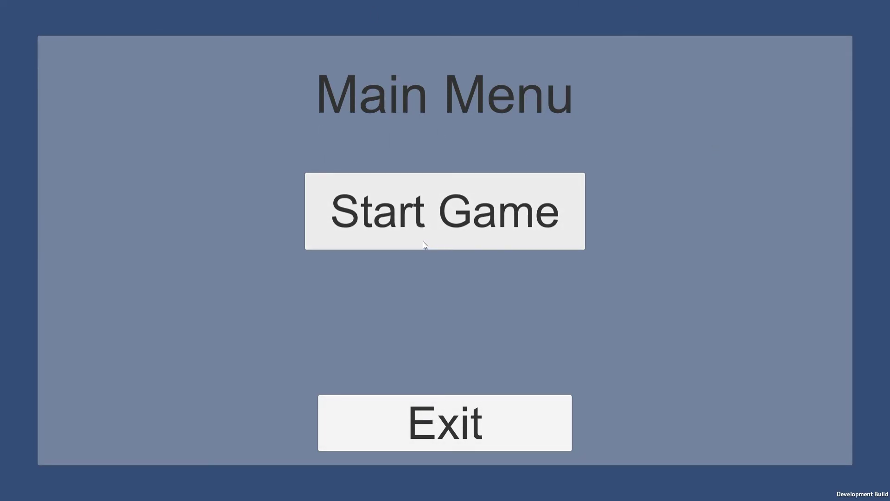
left_click(435, 235)
Playtest the build by moving the knight around and attacking the green enemies until the game is over.
key("w")
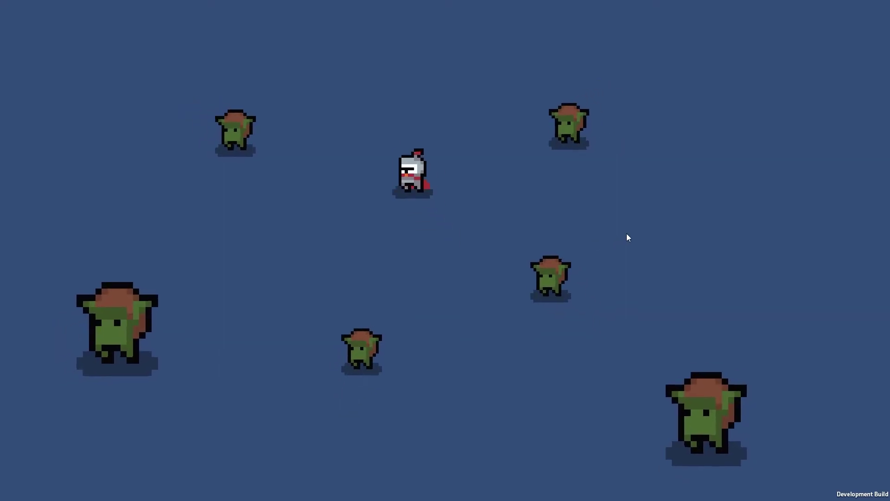
key("w")
key("d")
key("s")
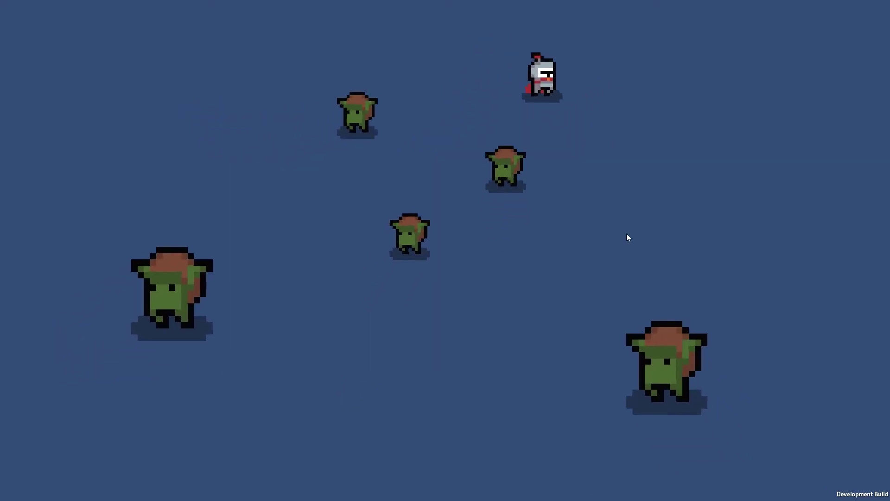
key("a")
key("d")
key("a")
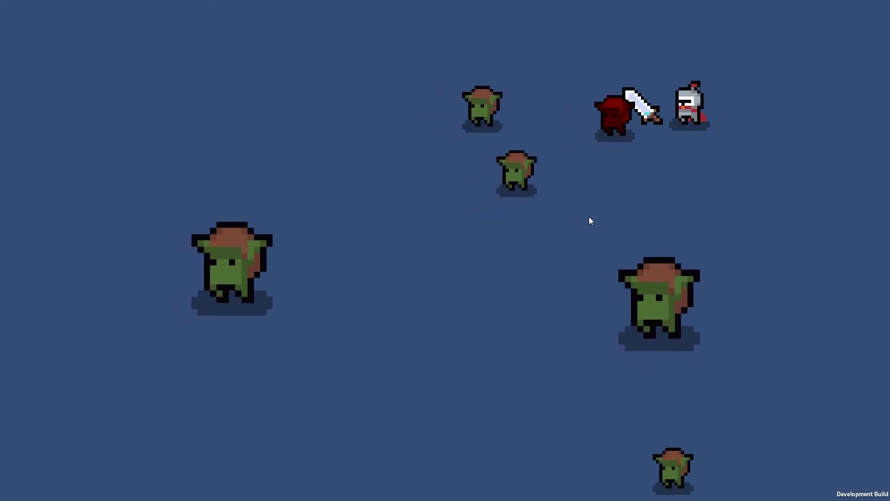
key("d")
key("d")
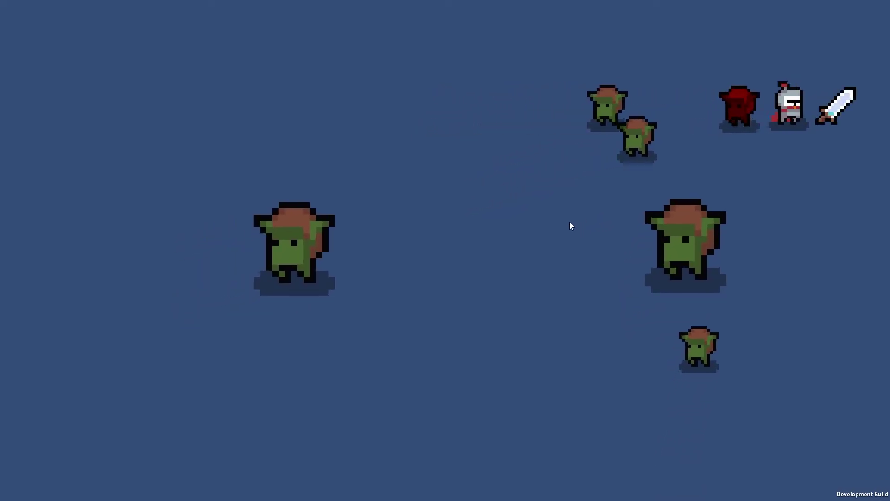
key("a")
key("d")
key("s")
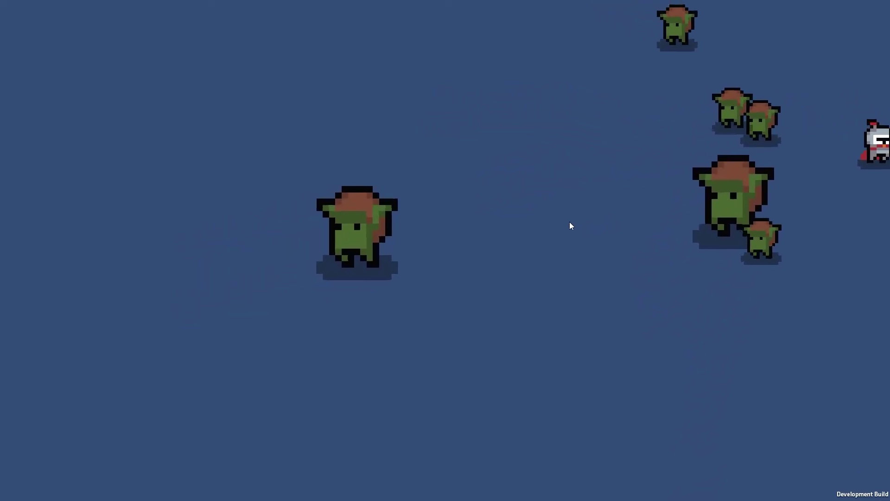
key("a")
key("s")
key("a")
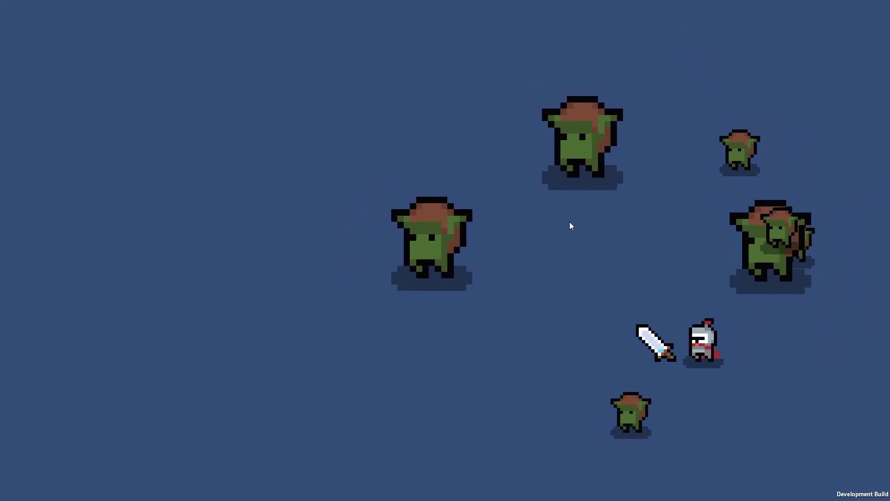
key("s")
key("d")
key("a")
key("w")
key("d")
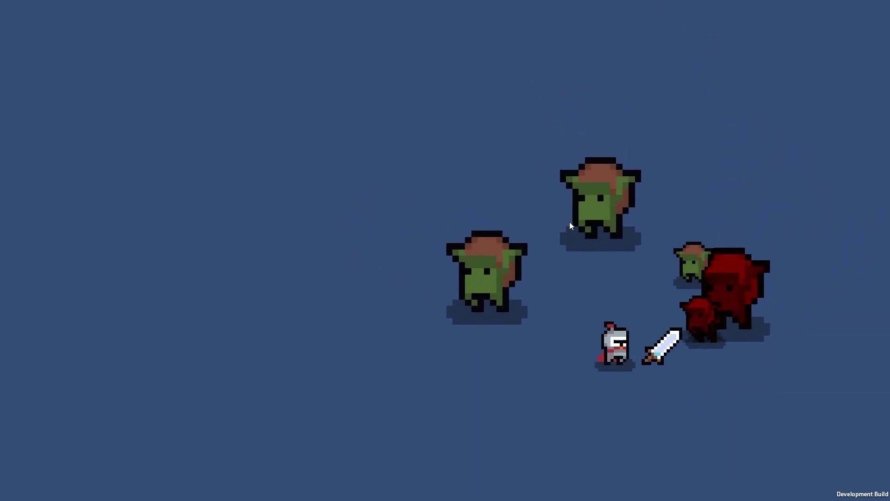
key("a")
key("s")
key("d")
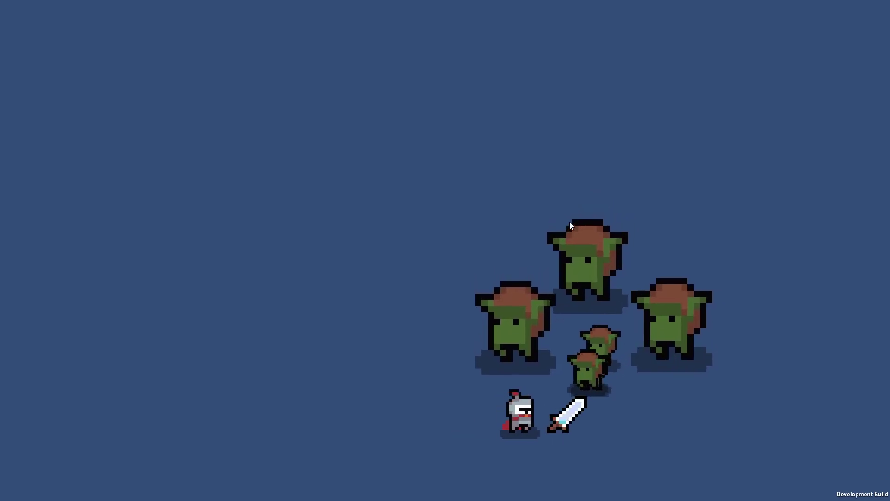
key("a")
key("d")
key("a")
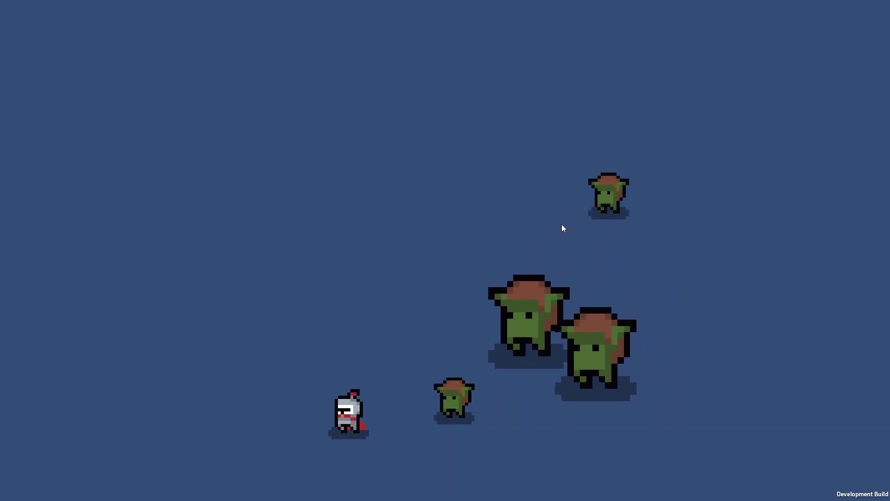
key("d")
key("a")
key("d")
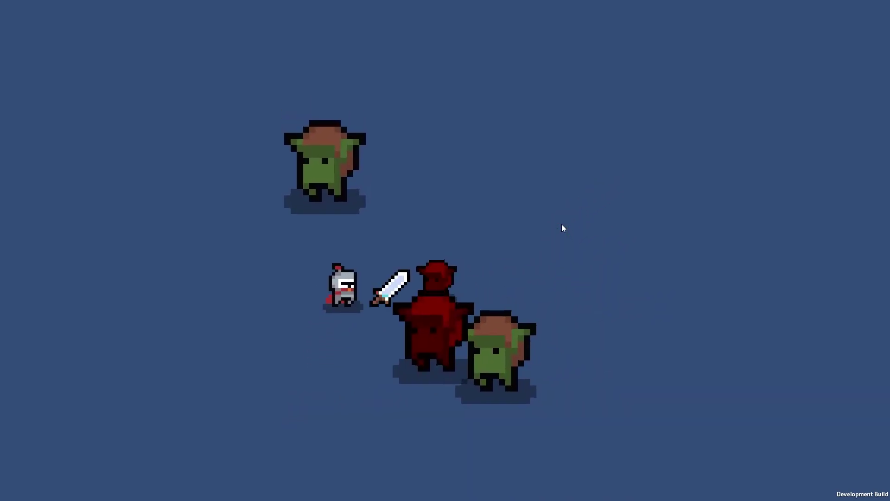
key("a")
key("d")
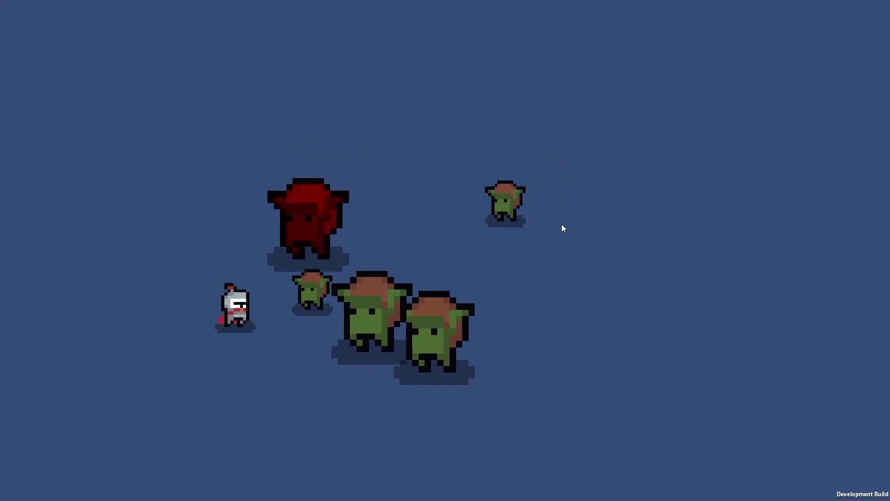
key("a")
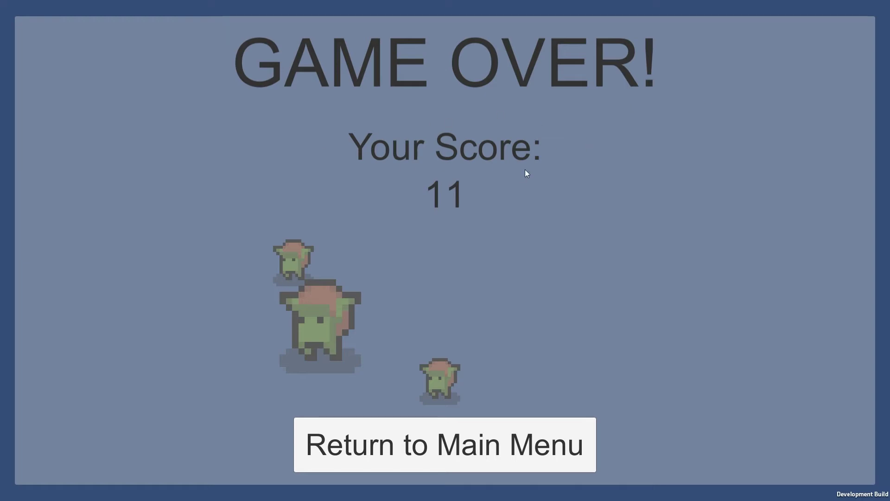
Return to the main menu from the game over screen and exit the built game.
left_click(444, 457)
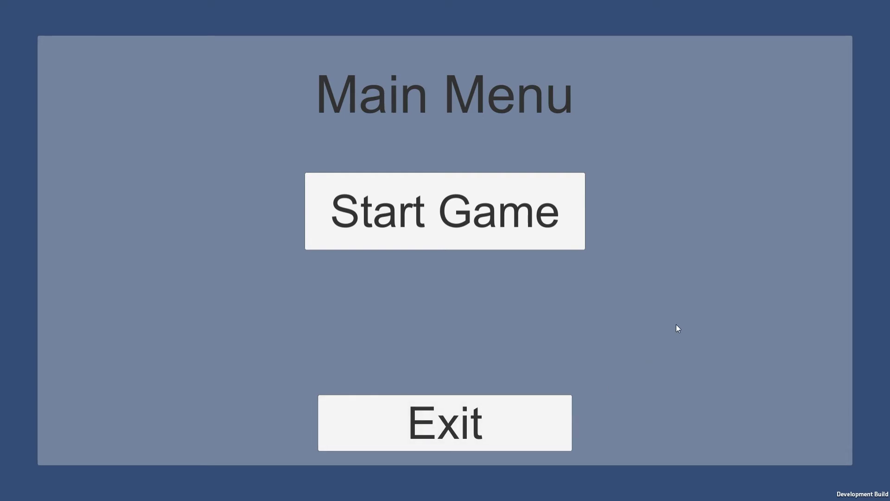
left_click(479, 421)
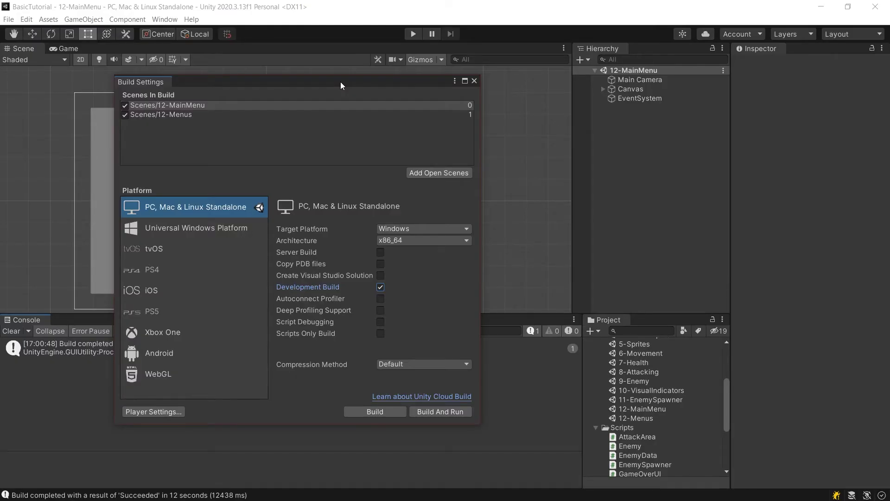